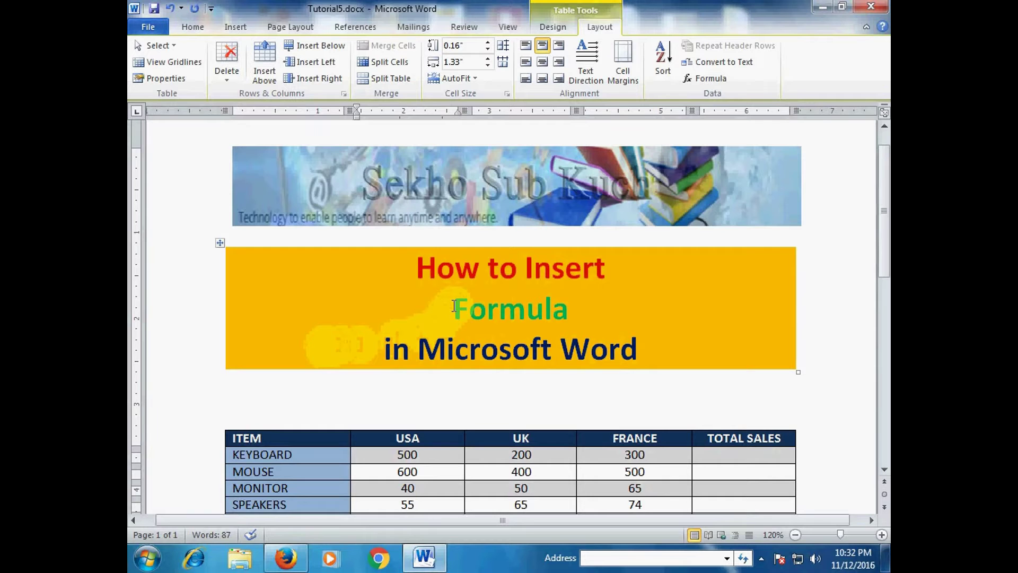
Step: Scroll down until the sales table with USA, UK, FRANCE and the empty TOTAL SALES column shows
scroll(455, 307, "down", 3)
scroll(455, 306, "down", 4)
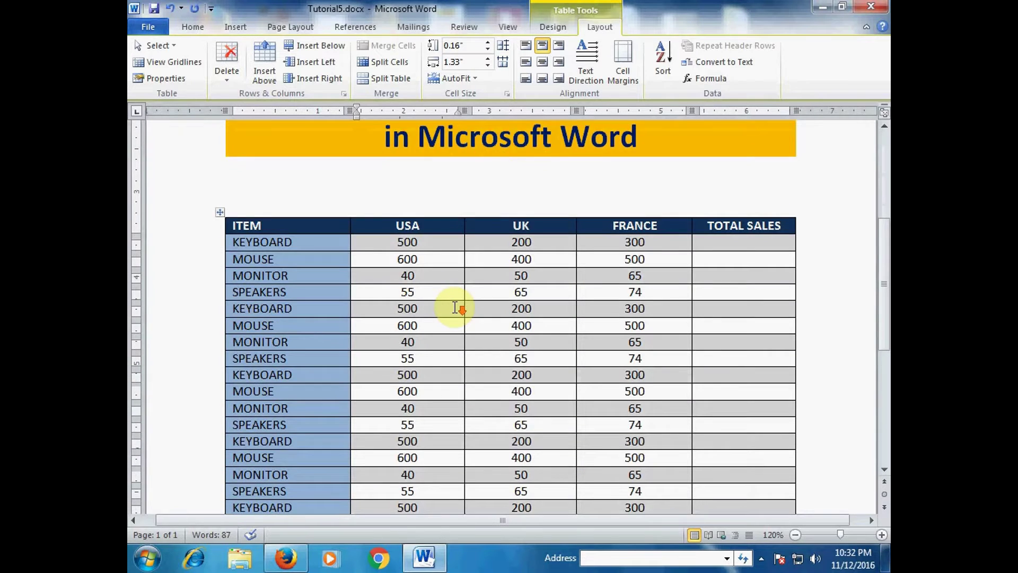
scroll(455, 307, "down", 1)
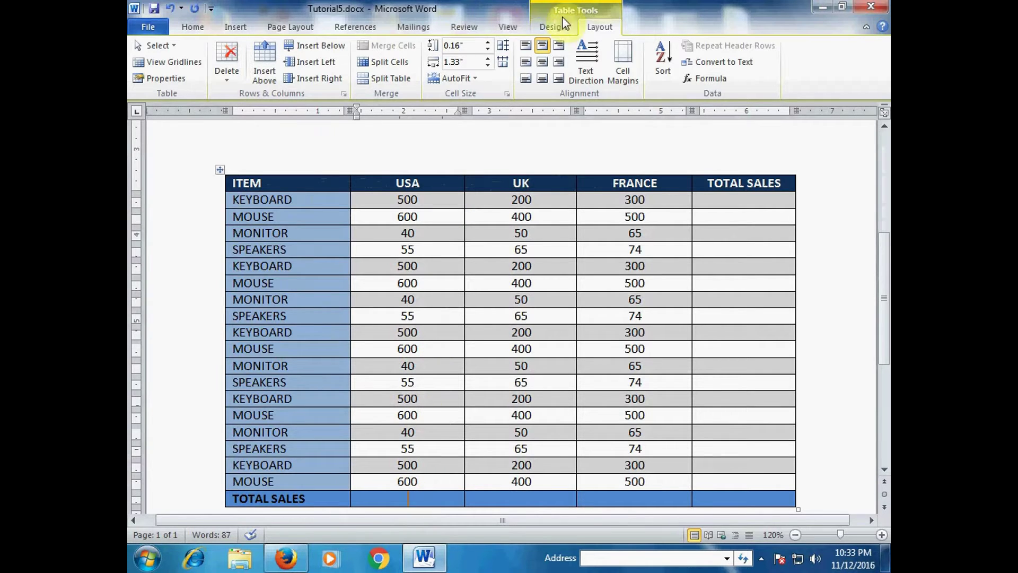
Step: Insert an =SUM(ABOVE) formula in the USA total cell so it shows 5880
left_click(708, 86)
left_click(710, 81)
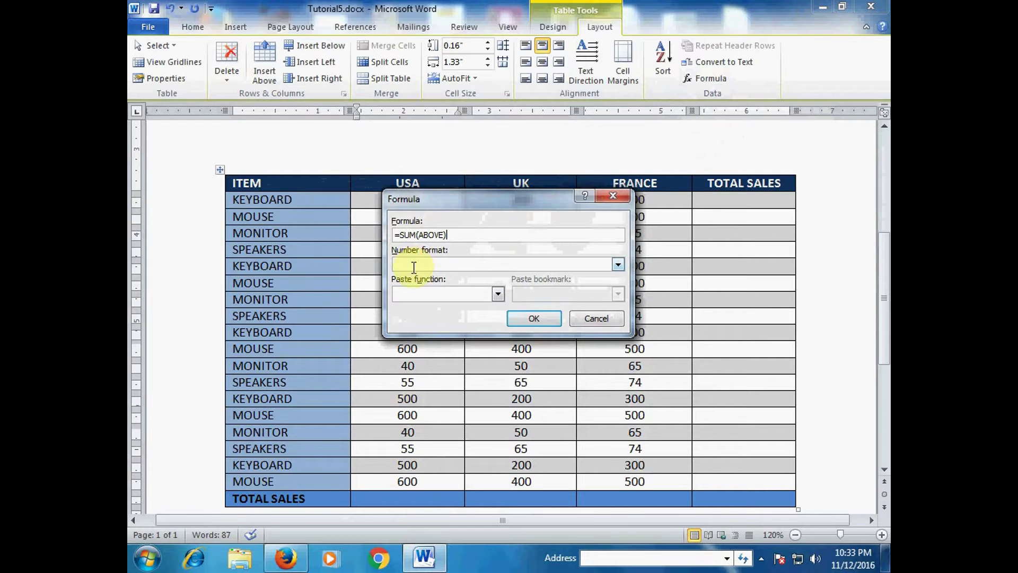
left_click(525, 318)
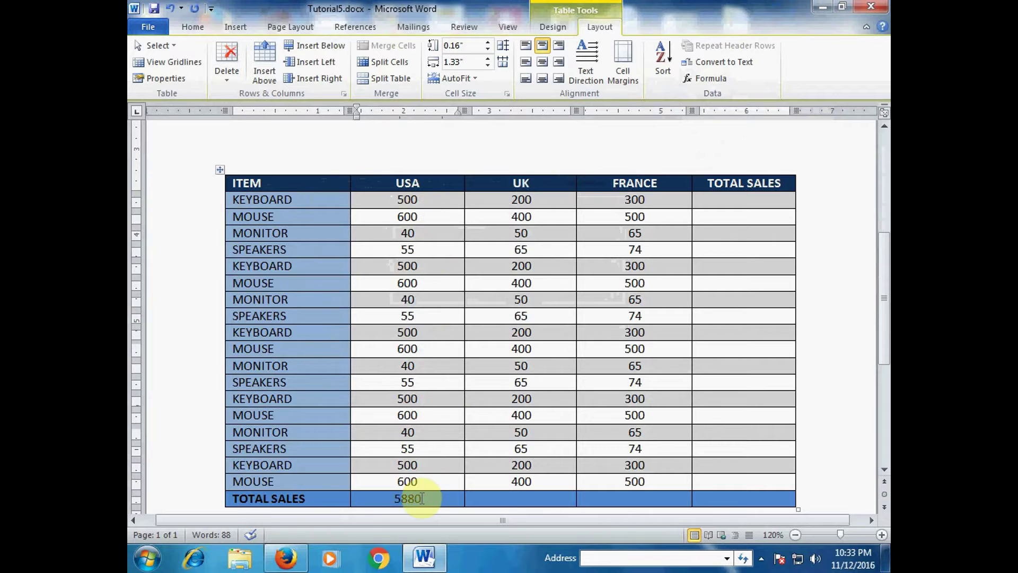
left_click(521, 499)
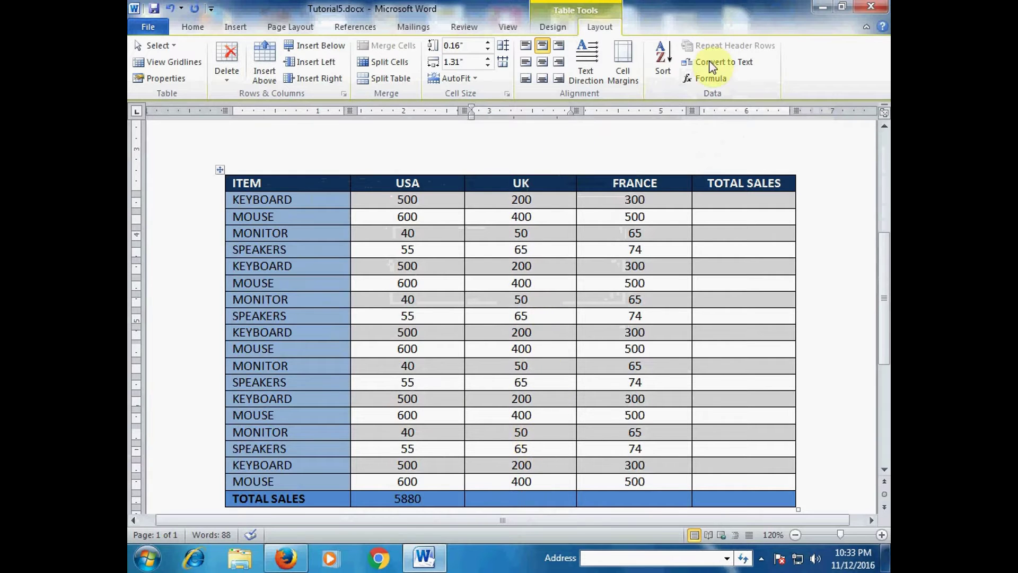
Step: Total the UK column to 3460 with =SUM(ABOVE) and start the same formula for FRANCE
left_click(705, 80)
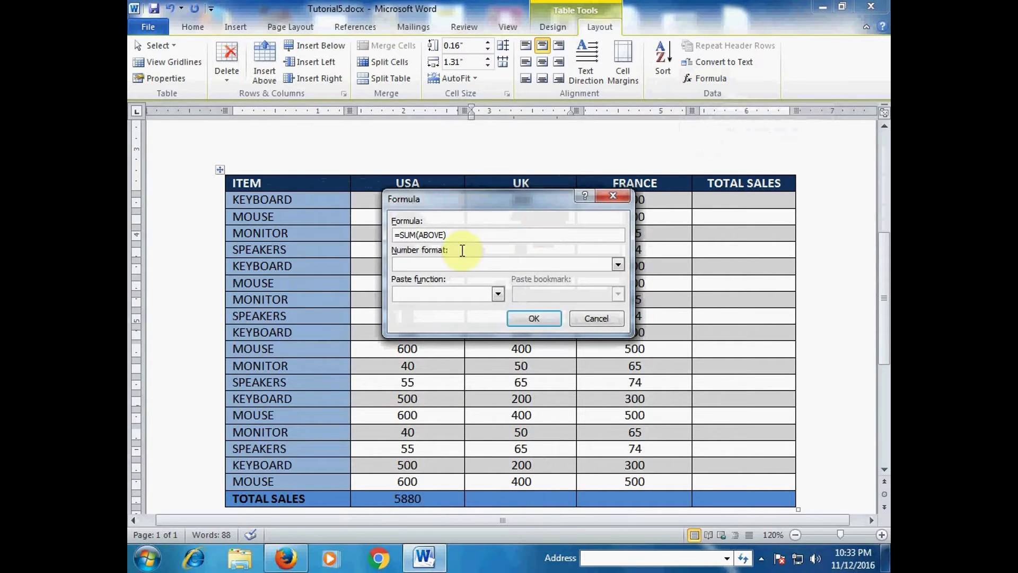
left_click(547, 320)
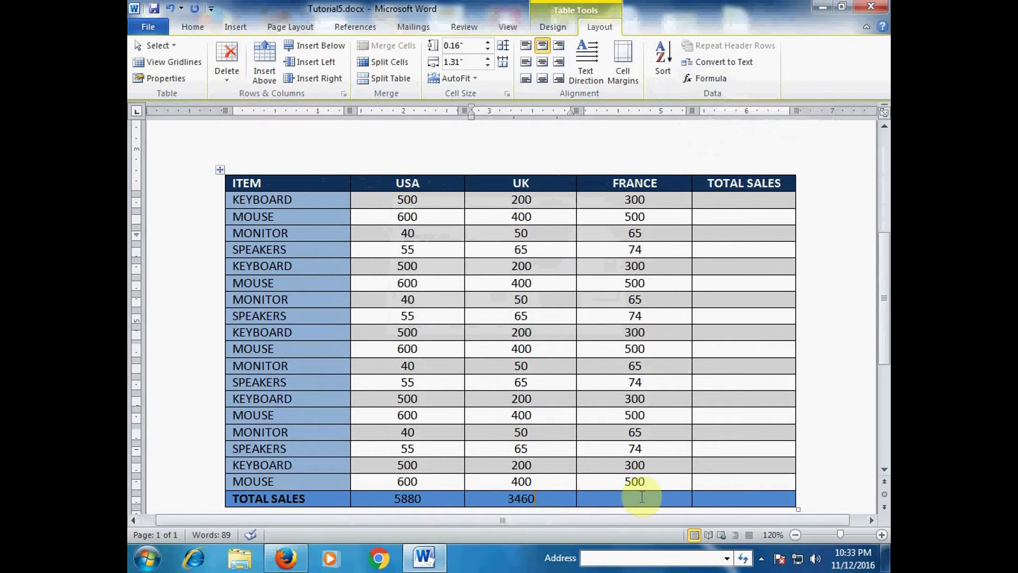
left_click(704, 78)
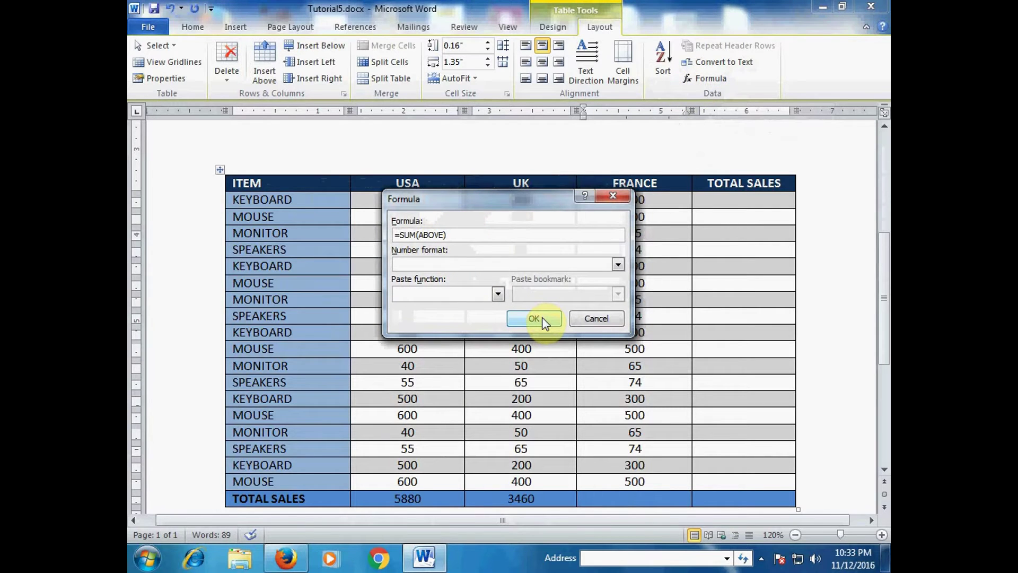
left_click(419, 234)
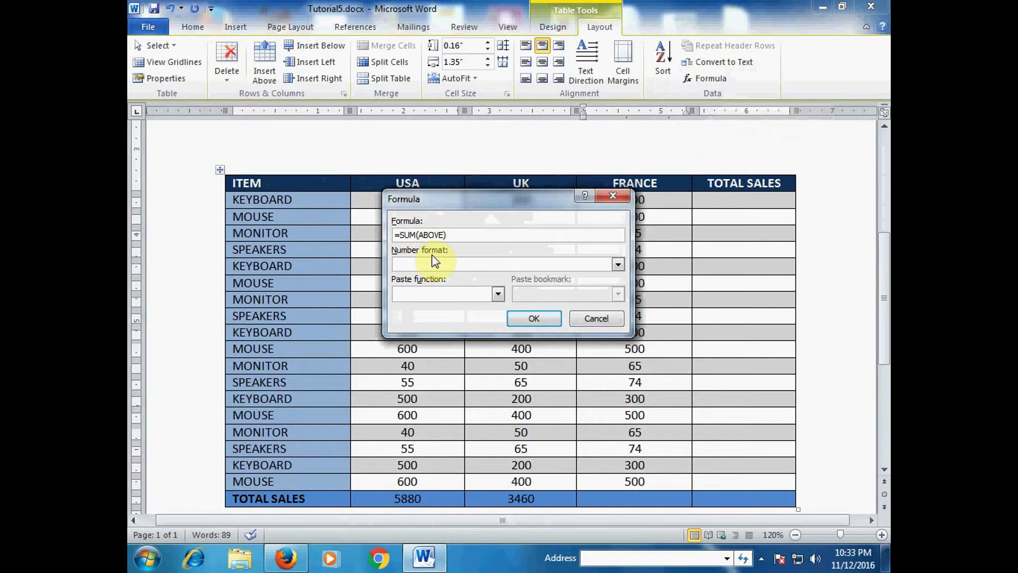
Step: Try the #,##0 number format and the function list, clear them, and apply =SUM(ABOVE) for 4556
left_click(618, 264)
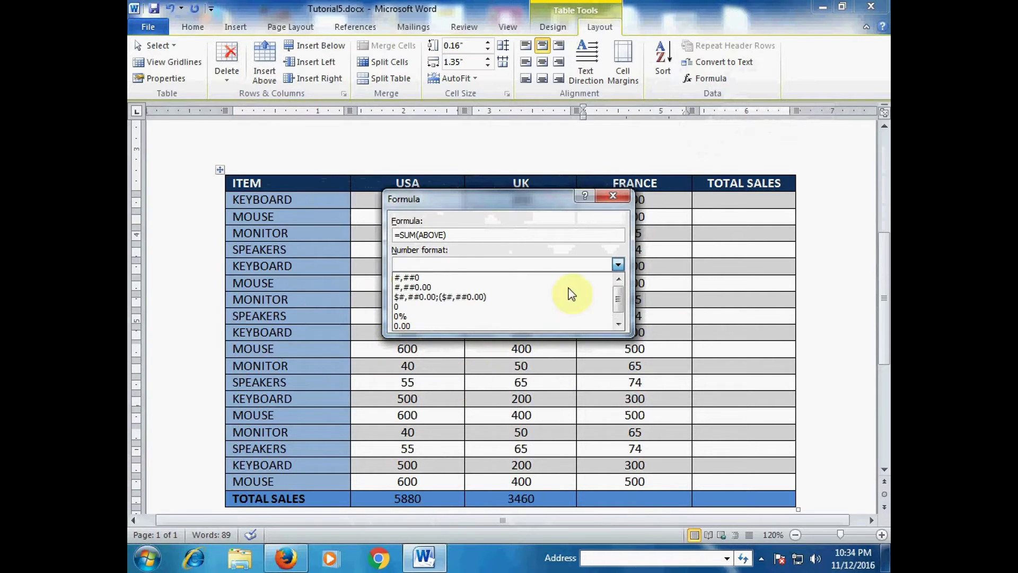
left_click(508, 264)
key("BackSpace")
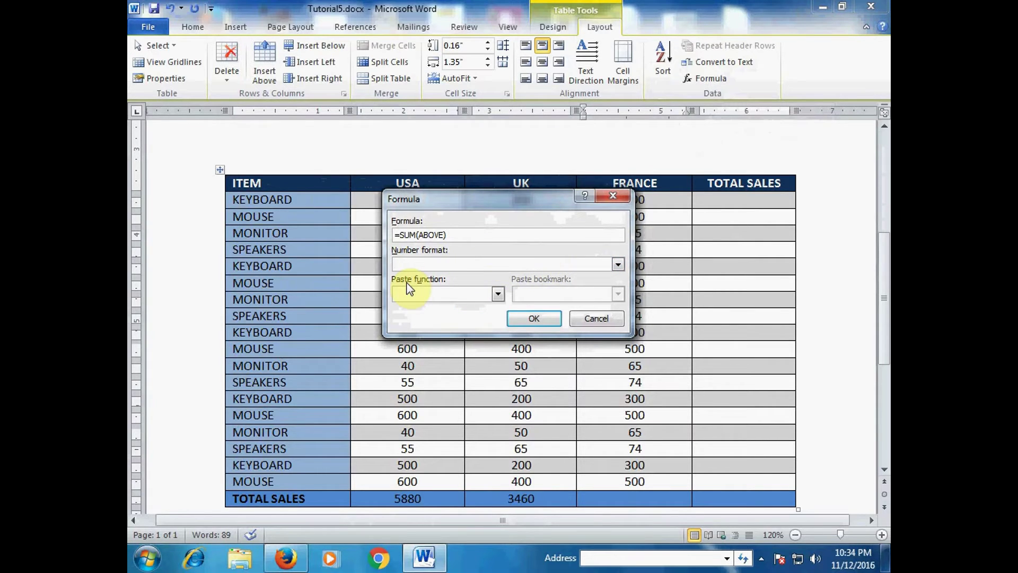
left_click(498, 293)
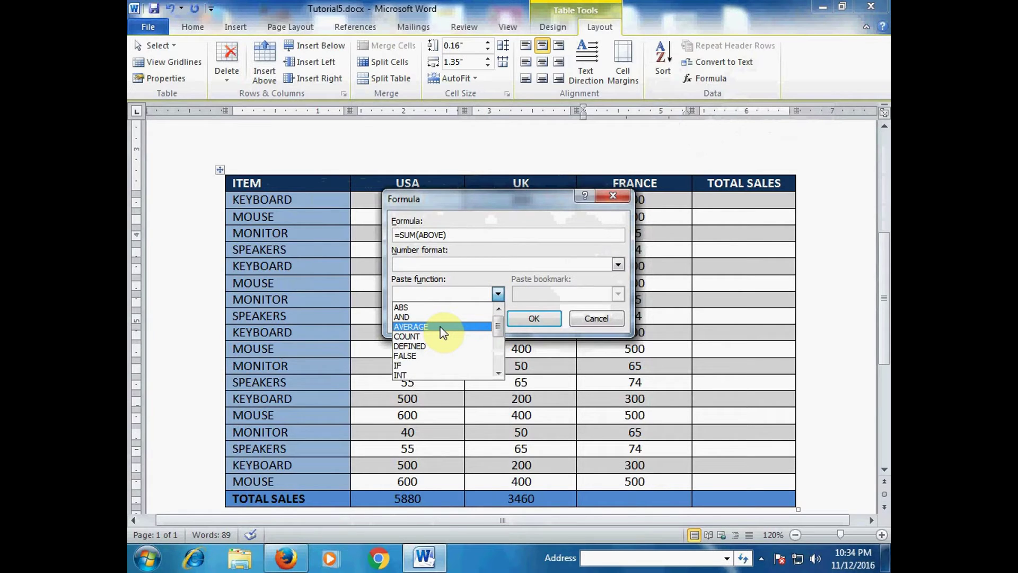
mouse_move(498, 325)
left_mouse_down()
mouse_move(490, 367)
mouse_move(498, 312)
left_mouse_up()
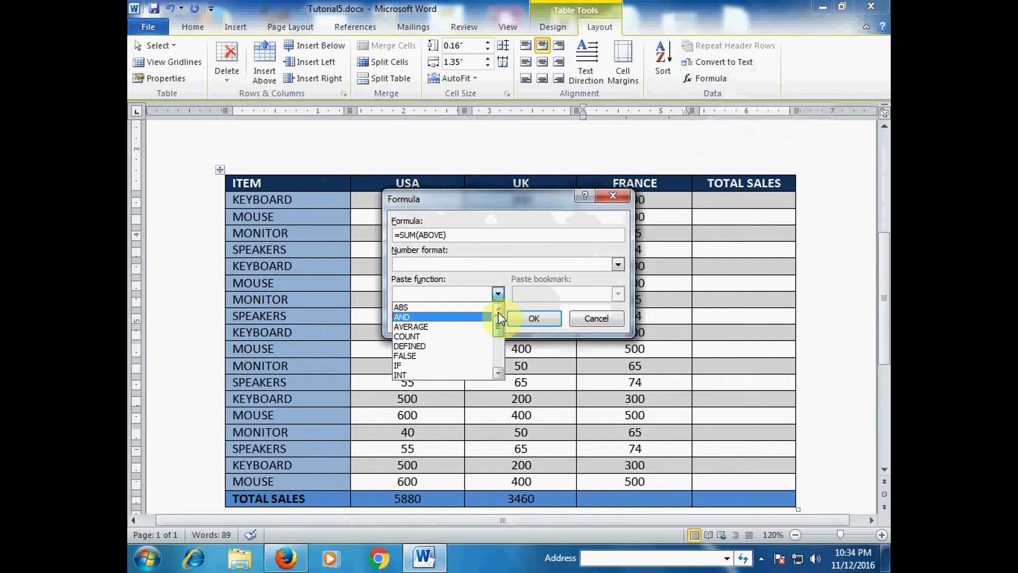
left_click(588, 296)
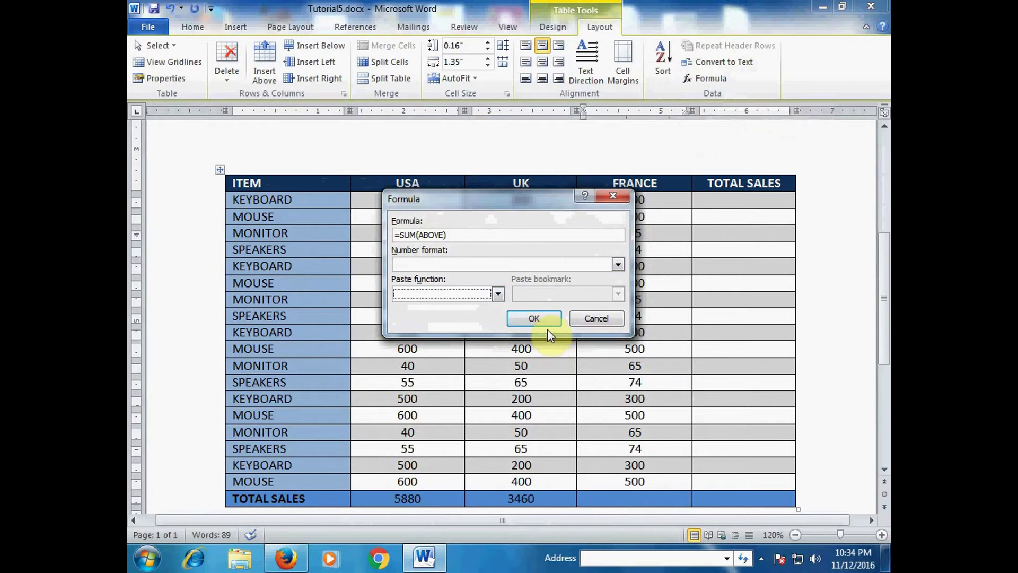
left_click(534, 319)
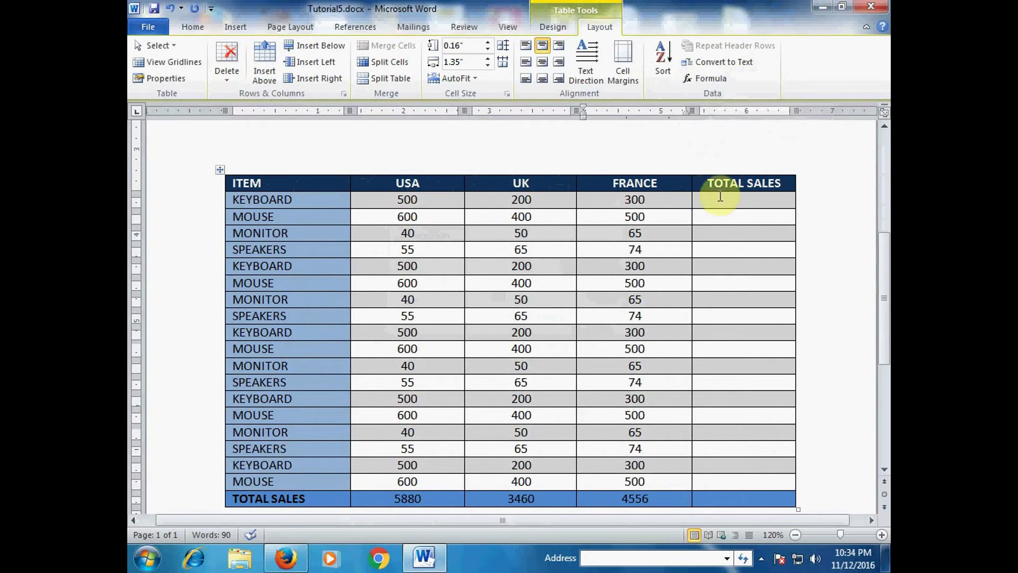
Step: Add a row-sum formula to the KEYBOARD row's TOTAL SALES cell, giving 1000
left_click(738, 201)
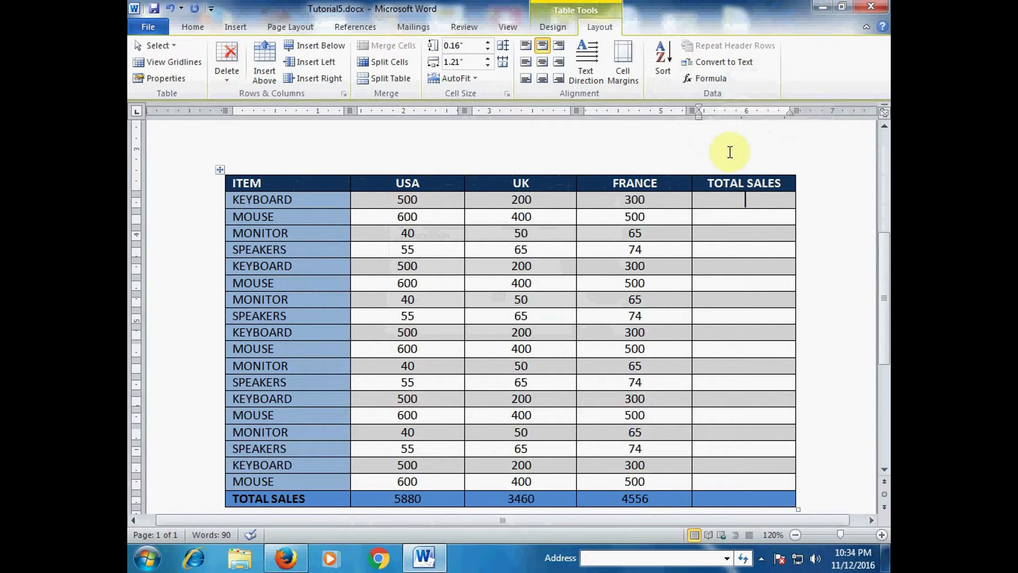
left_click(710, 78)
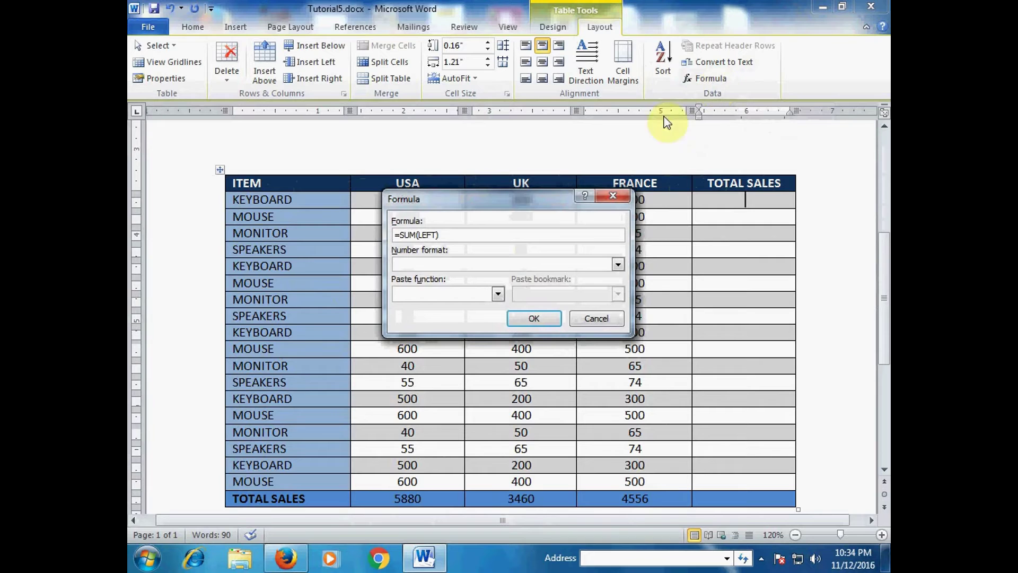
left_click_drag(511, 201, 477, 276)
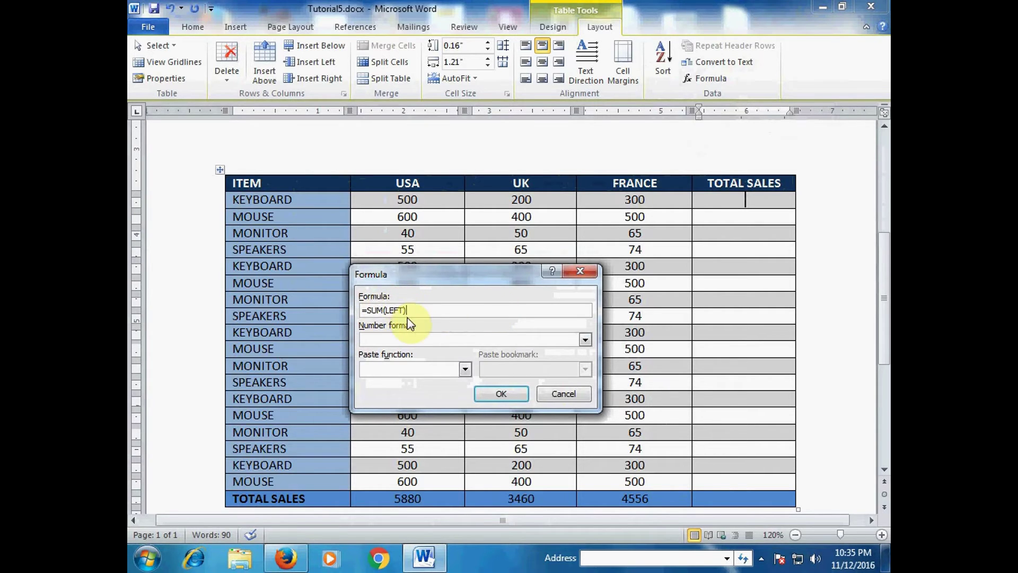
left_click(501, 393)
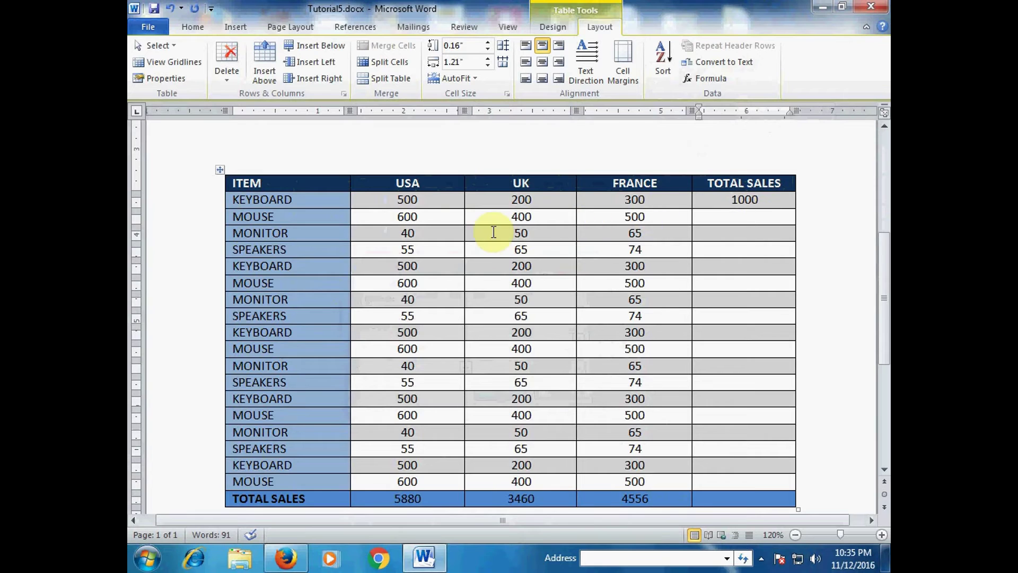
Step: Give the MOUSE row's total cell an =SUM(LEFT) formula, giving 1500
left_click(710, 80)
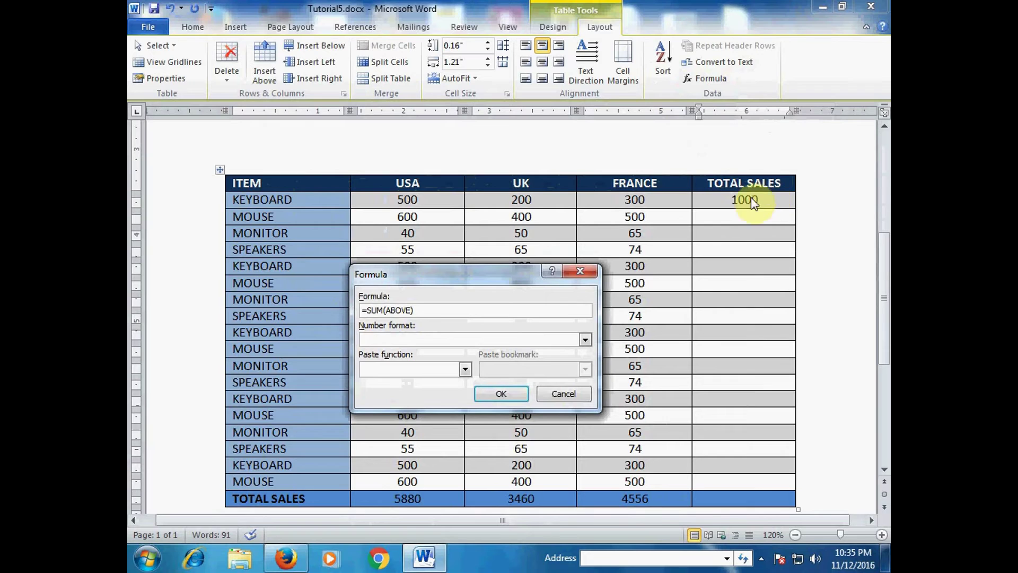
left_click_drag(386, 311, 410, 308)
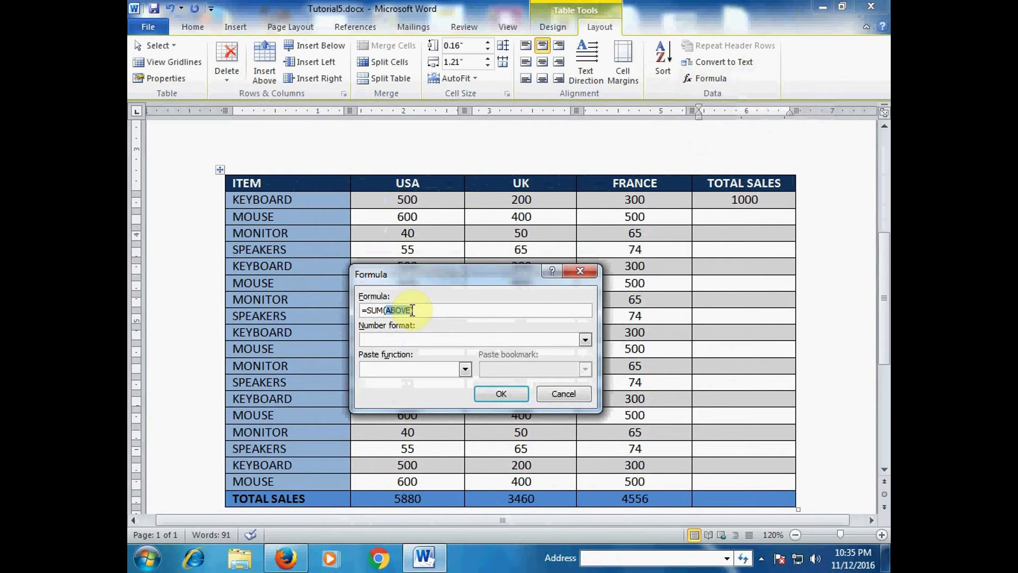
type("LEFT")
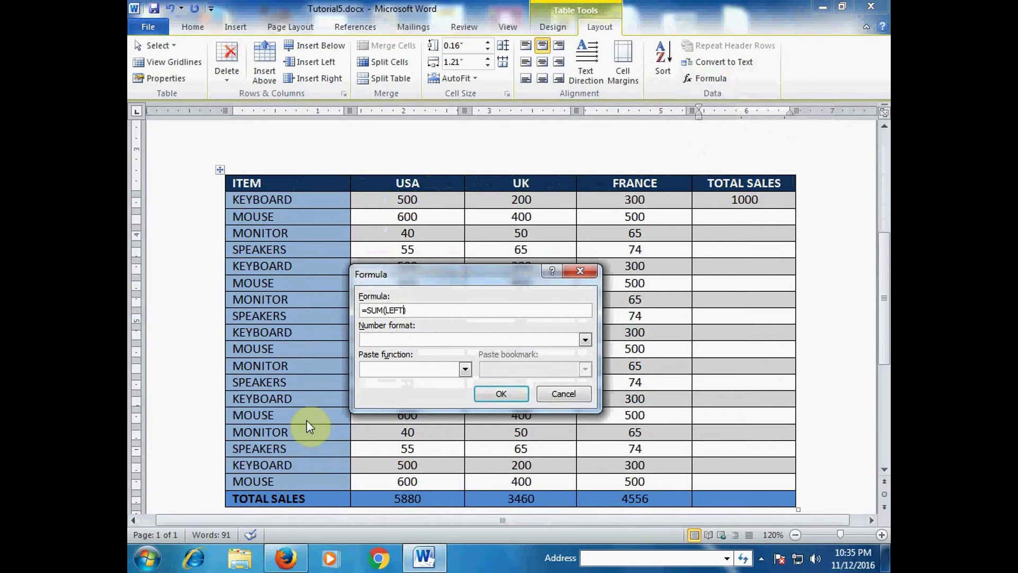
left_click(497, 393)
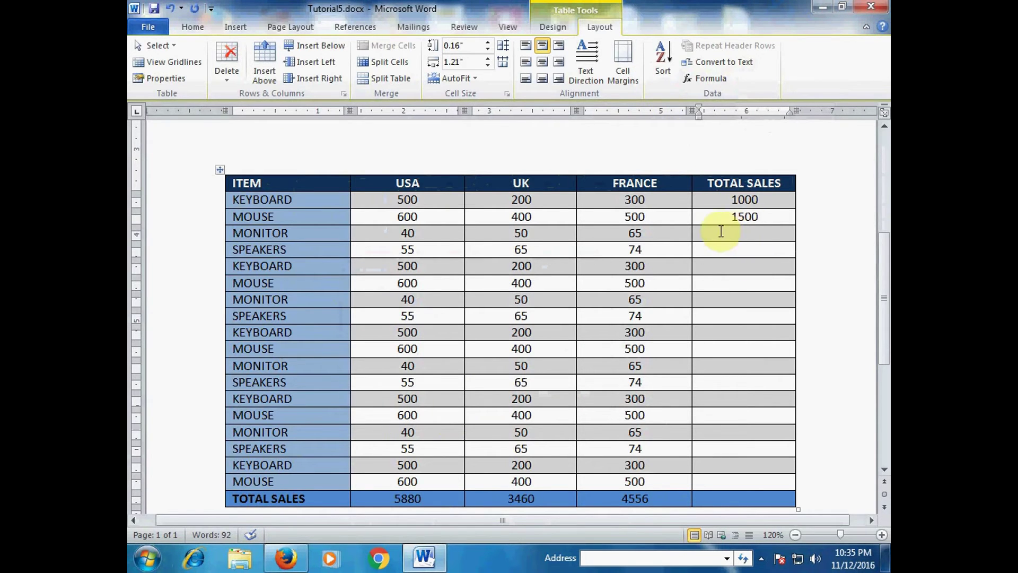
Step: Copy the MOUSE row's 1500 sum field into the MONITOR total cell and update it to 155
left_click_drag(731, 218, 769, 216)
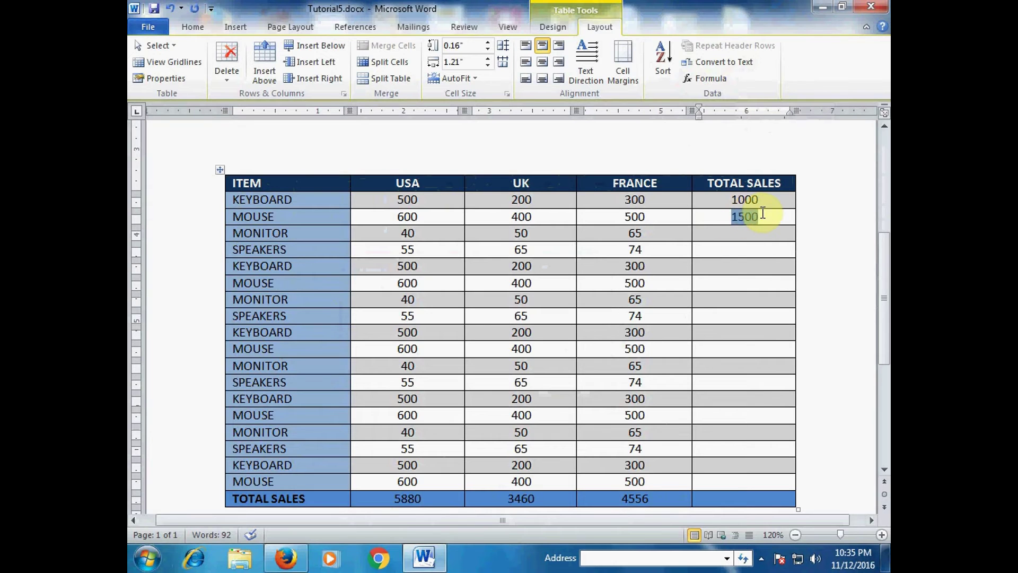
right_click(751, 216)
left_click(787, 243)
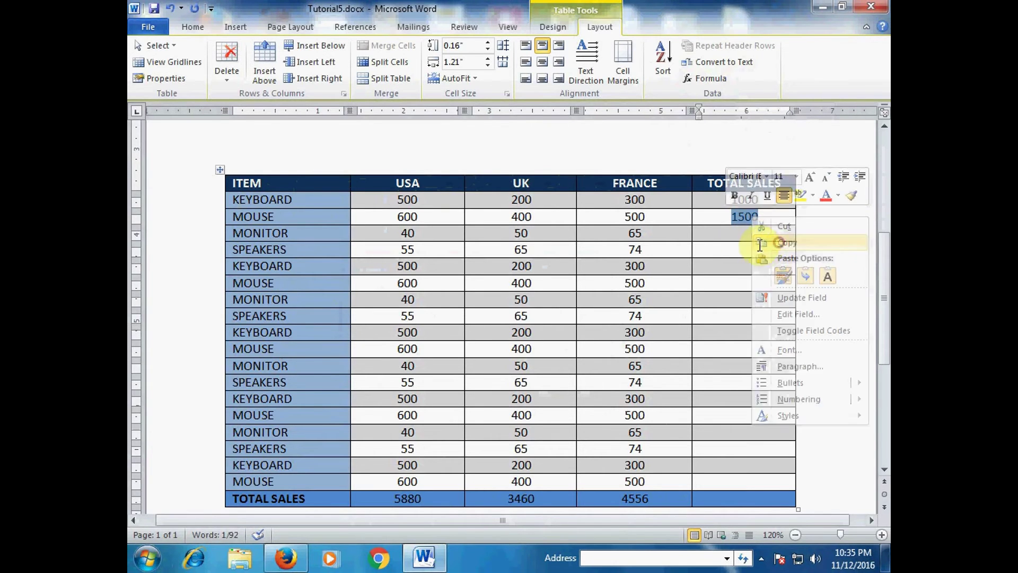
left_click(744, 233)
right_click(745, 233)
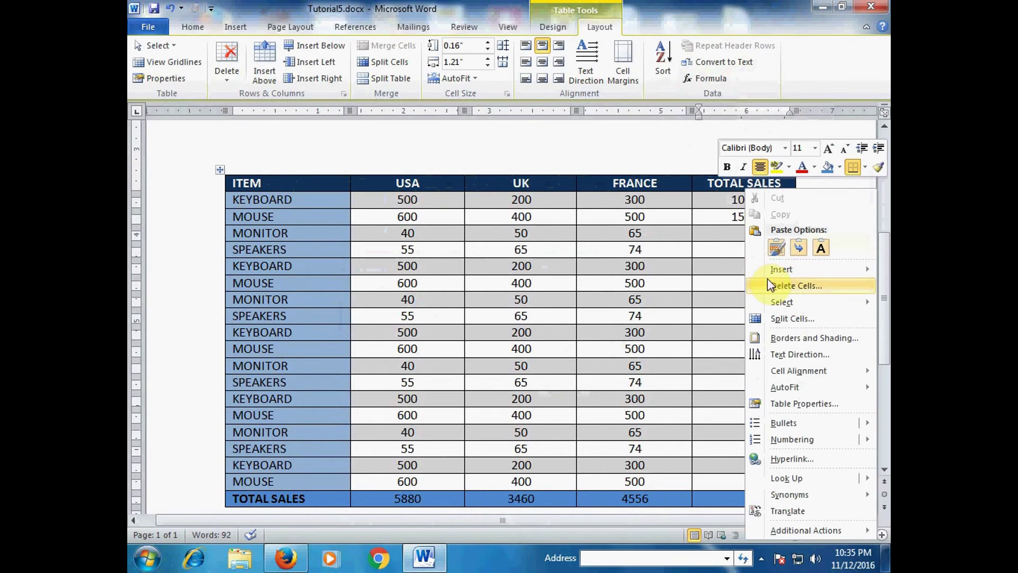
left_click(773, 248)
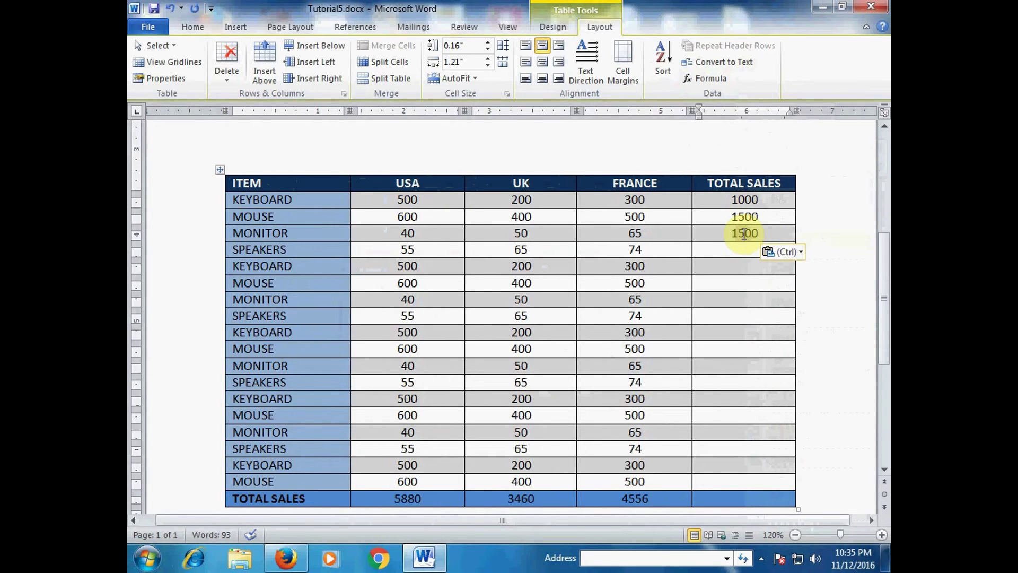
right_click(743, 233)
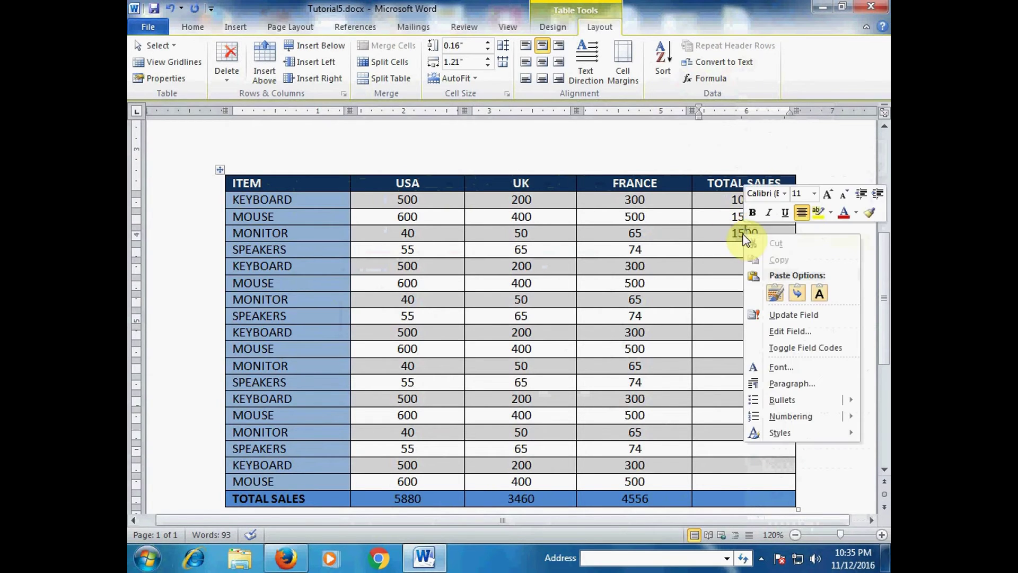
left_click(777, 314)
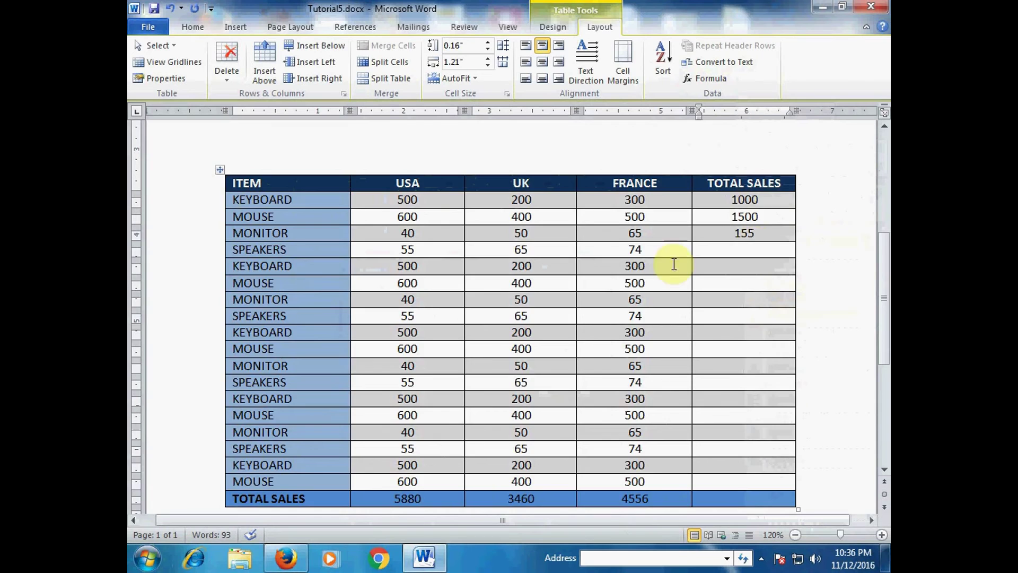
scroll(648, 270, "down", 3)
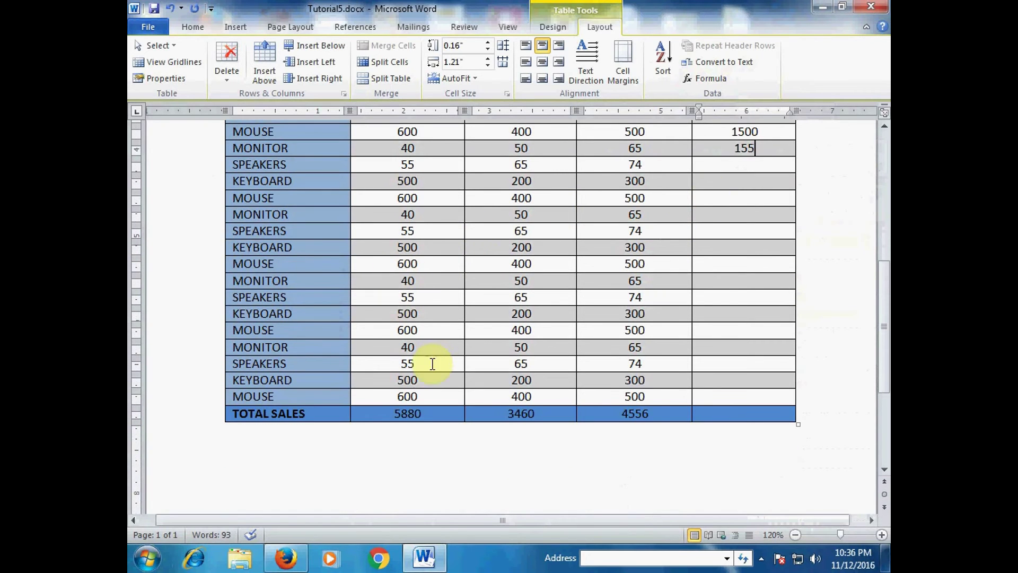
Step: Change the MOUSE row's USA value from 600 to 700 and update the USA total to 5980
left_click_drag(398, 263, 426, 265)
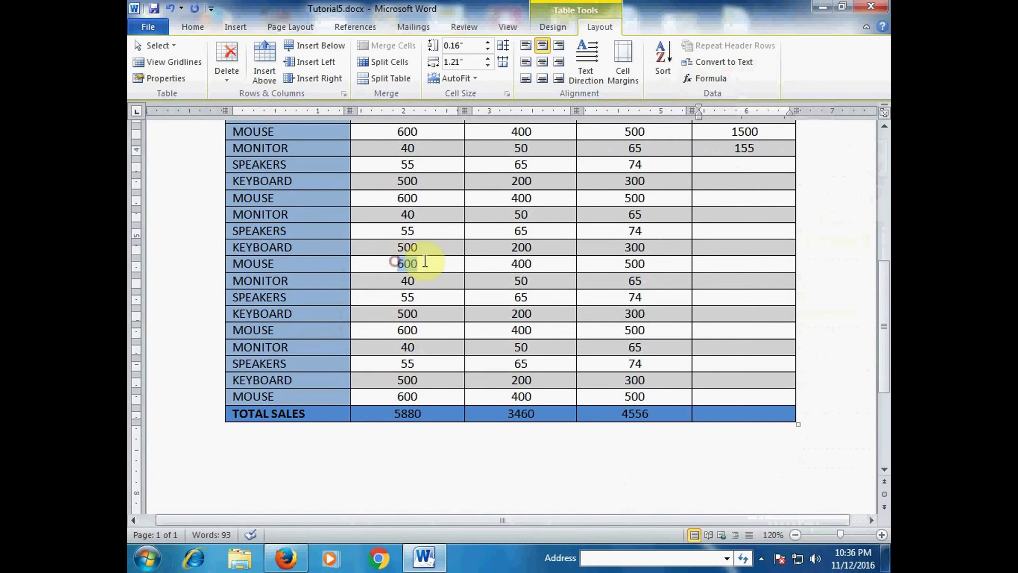
type("700")
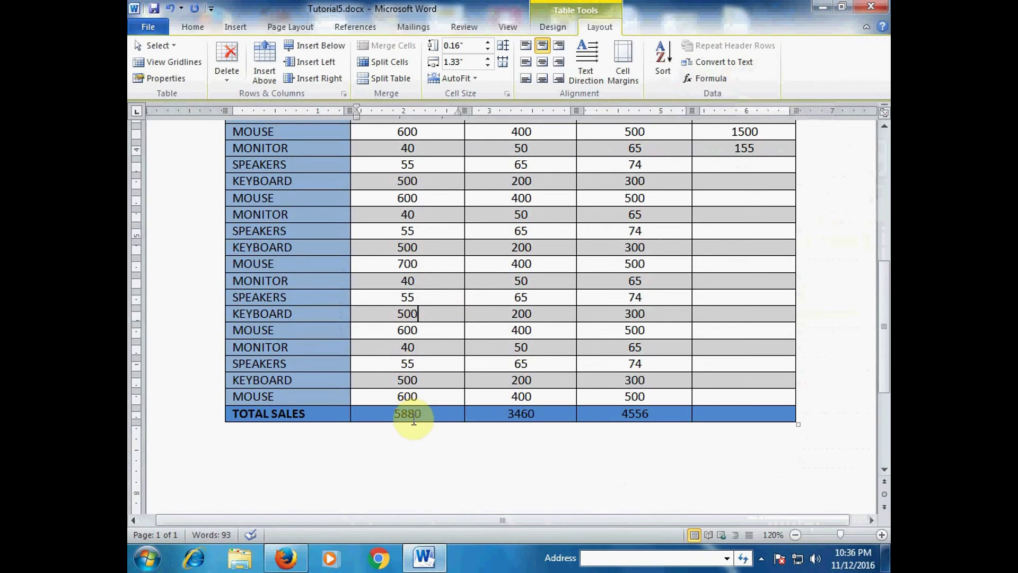
right_click(419, 414)
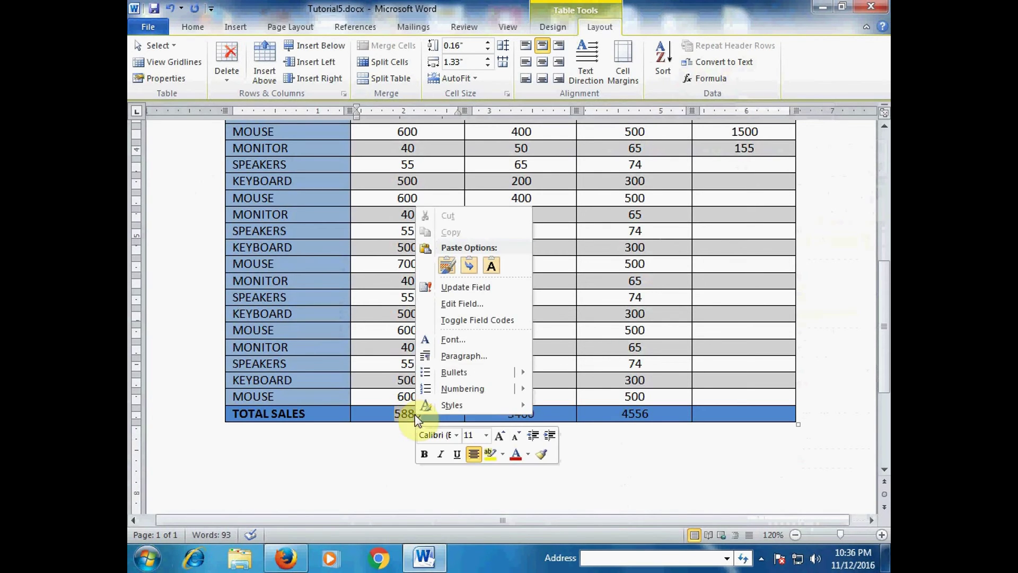
left_click(466, 287)
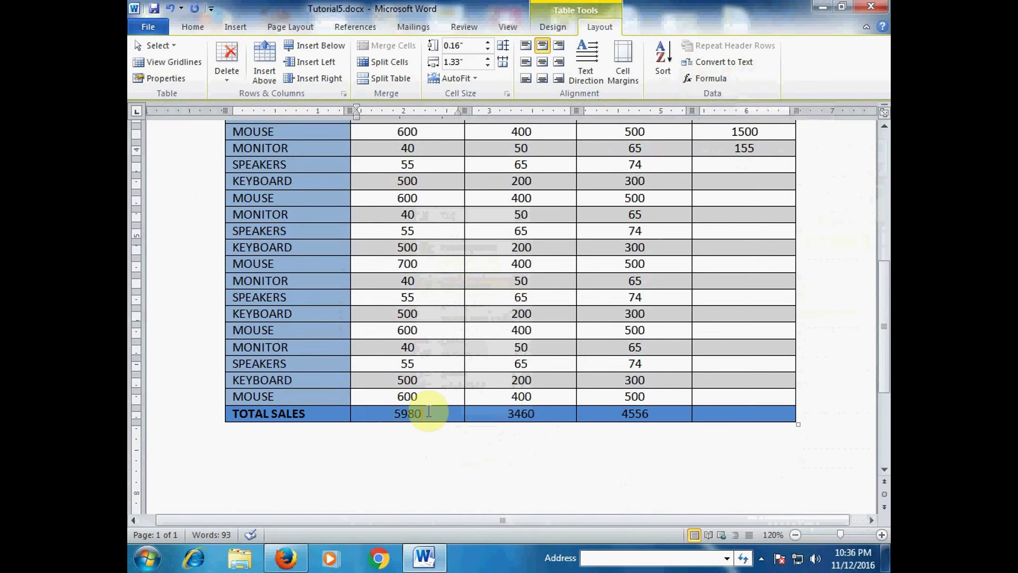
scroll(422, 398, "up", 2)
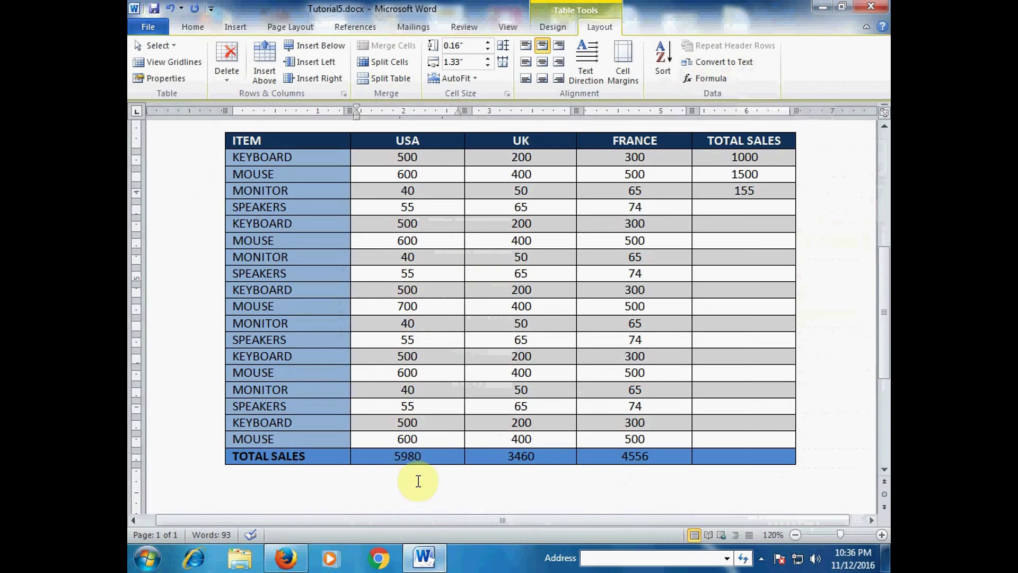
right_click(409, 458)
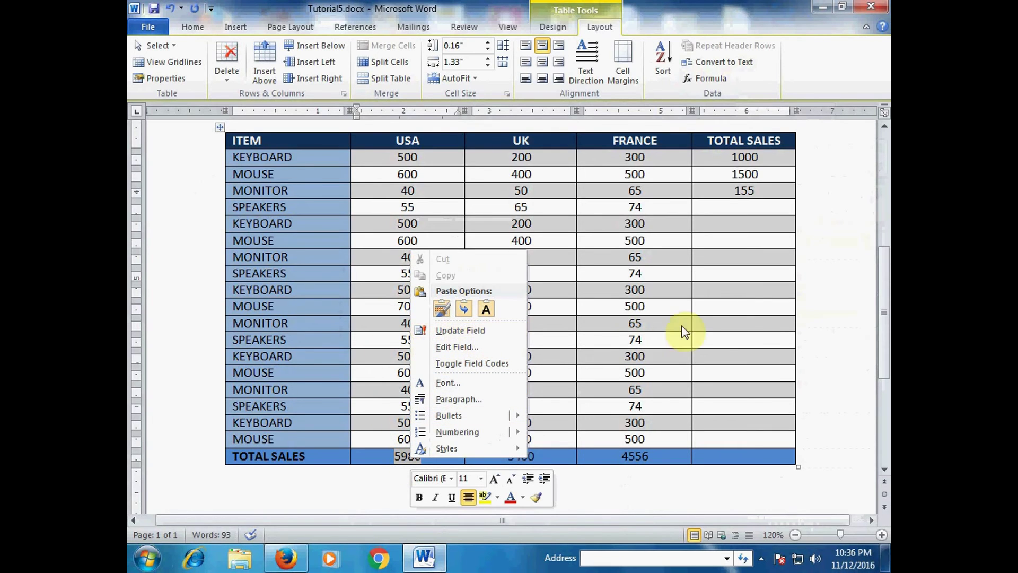
key("Escape")
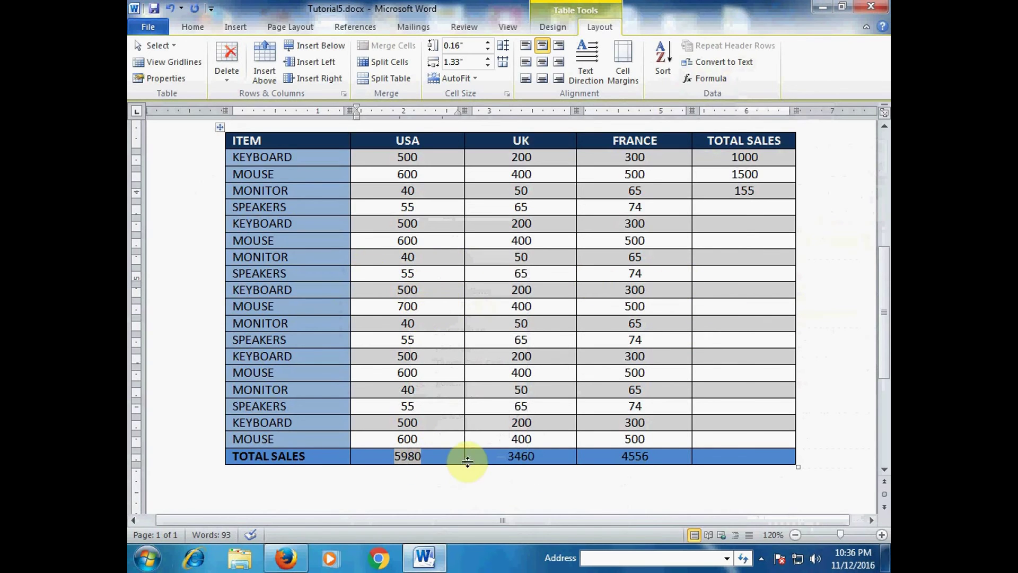
left_click(444, 424)
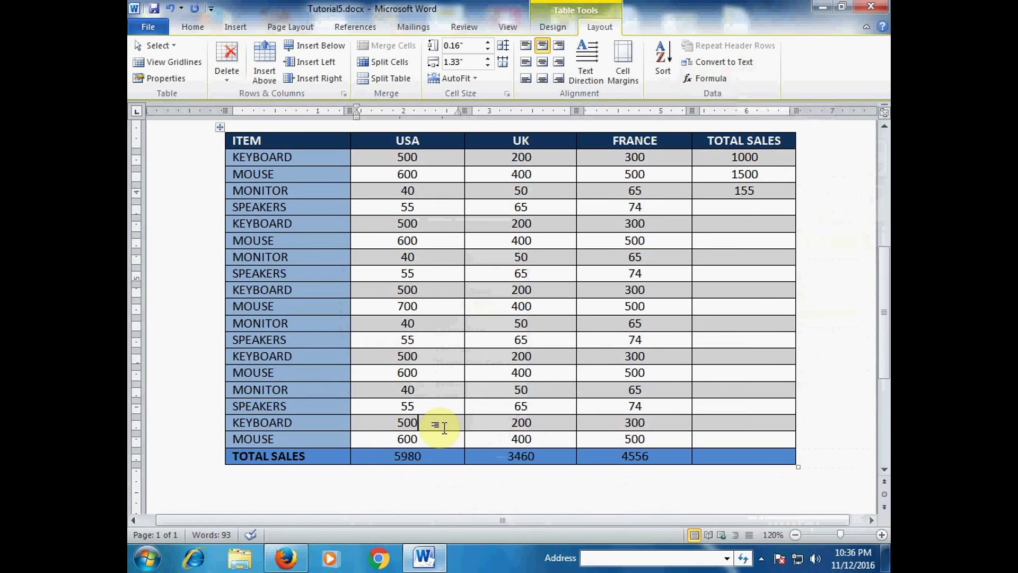